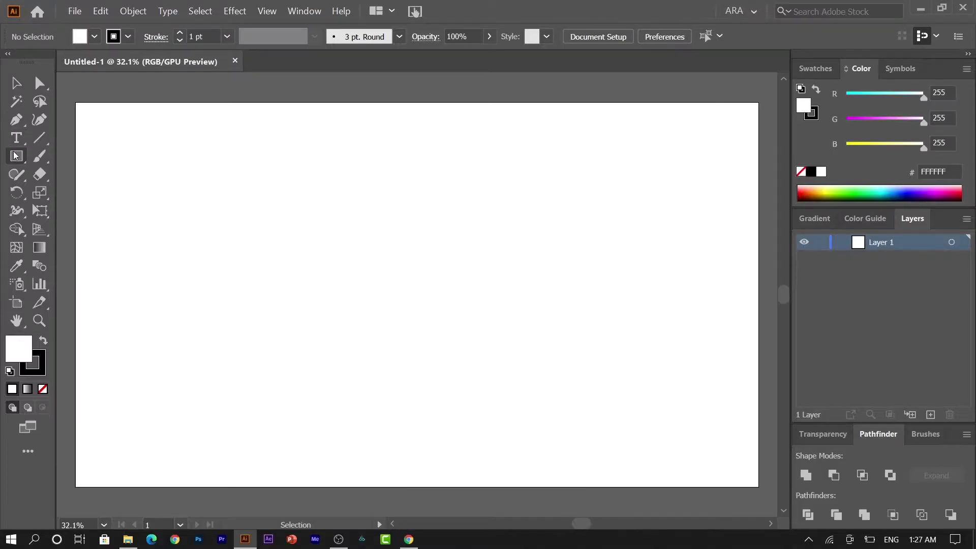
Draw a circle with the Ellipse Tool on the middle-left of the artboard
{"action": "left_click", "coordinate": [18, 155]}
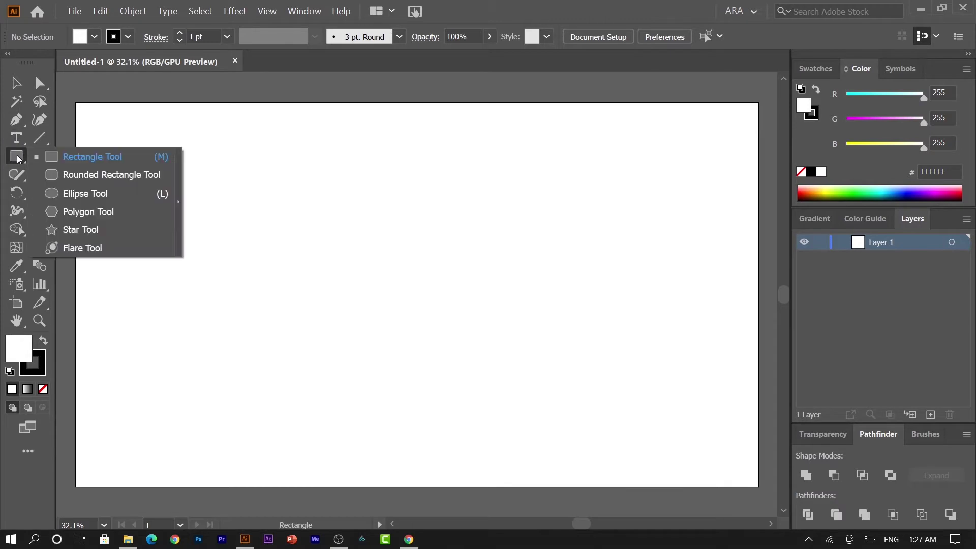
{"action": "left_click", "coordinate": [66, 193]}
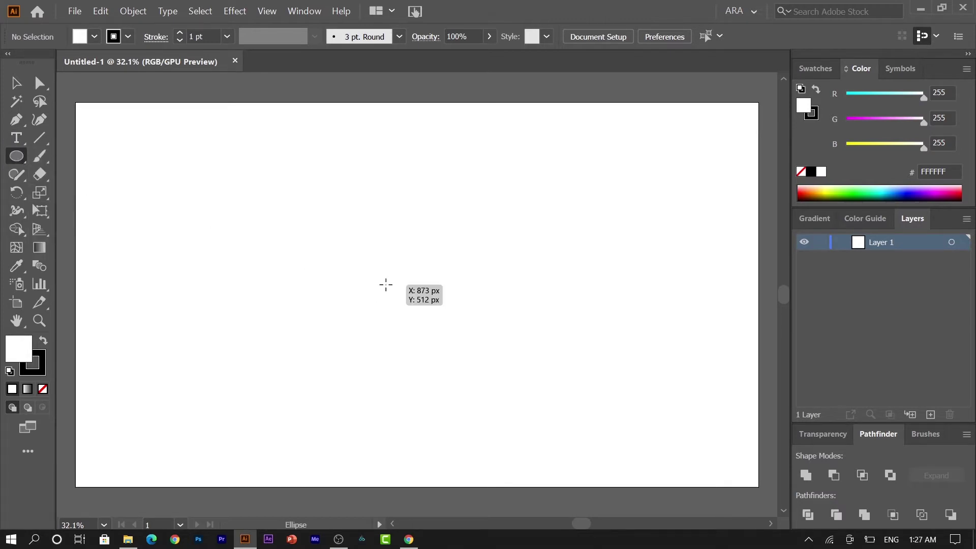
{"action": "left_click_drag", "start_coordinate": [386, 284], "coordinate": [298, 269]}
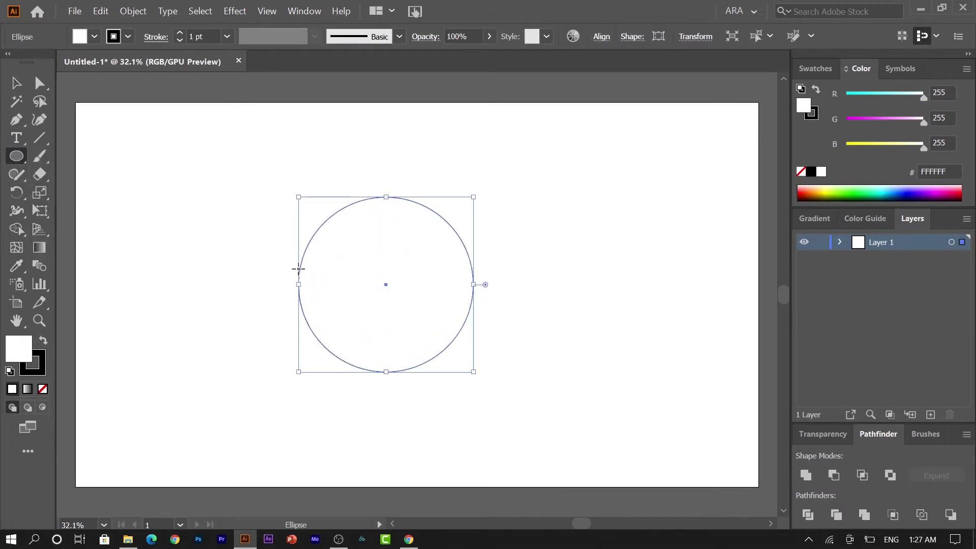
Give the circle no fill and a 30 pt black stroke, then deselect it
{"action": "left_click", "coordinate": [43, 389]}
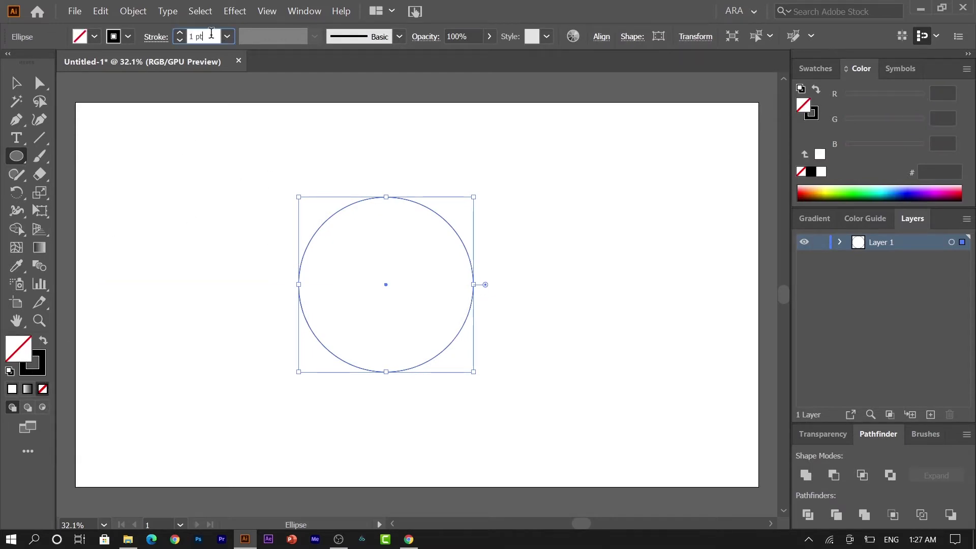
{"action": "type", "text": "10"}
{"action": "key", "text": "Return"}
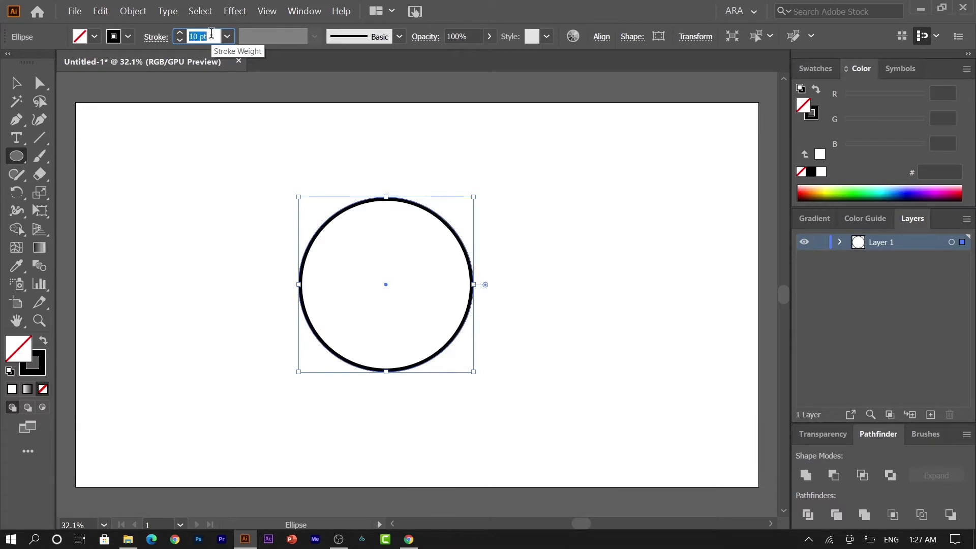
{"action": "key", "text": "shift+Up"}
{"action": "key", "text": "shift+Up"}
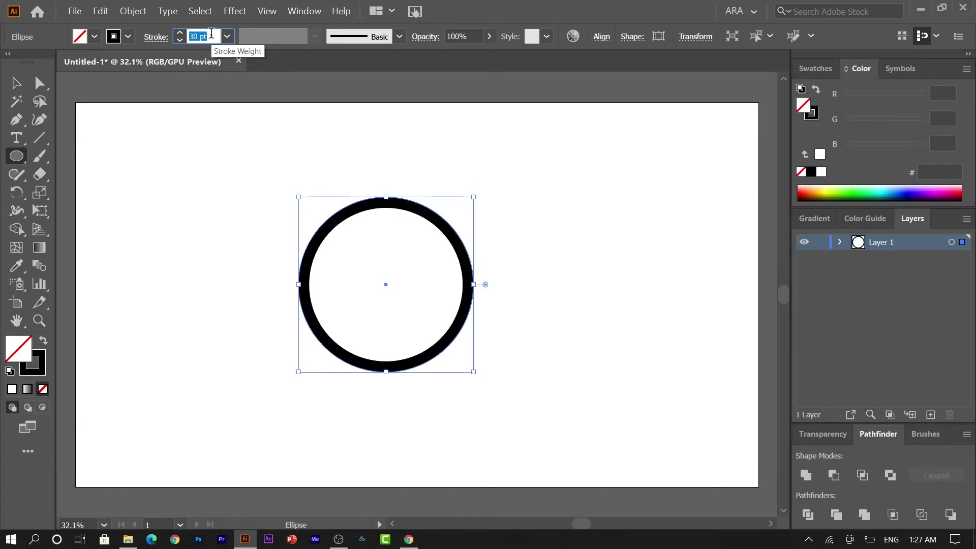
{"action": "left_click", "coordinate": [20, 88]}
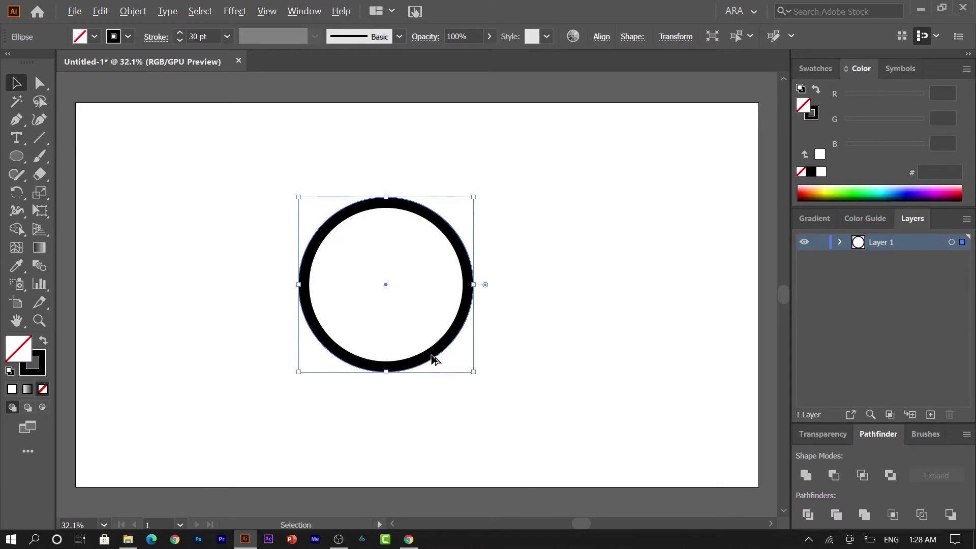
{"action": "left_click", "coordinate": [433, 360]}
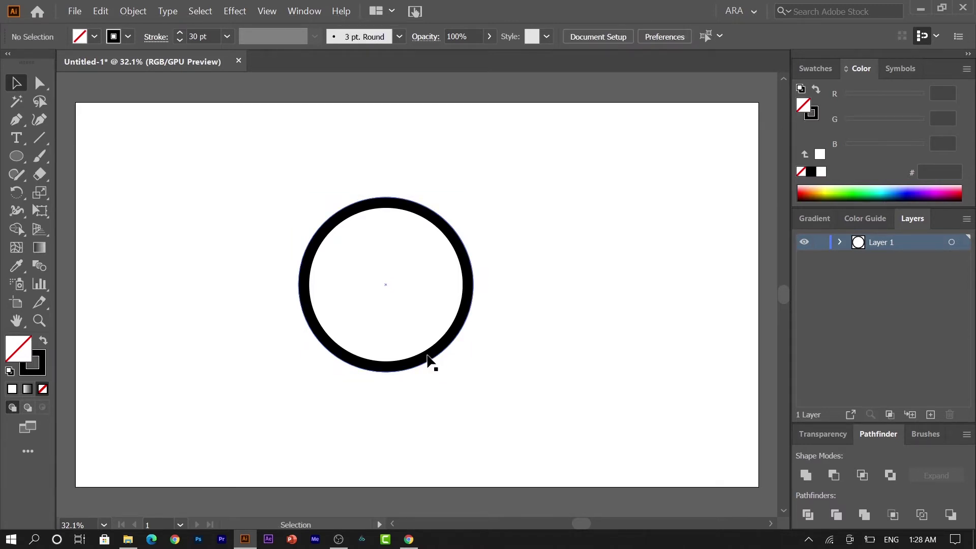
Alt-drag a copy of the ring leftward so the two rings overlap side by side
{"action": "left_click_drag", "start_coordinate": [427, 360], "coordinate": [336, 362]}
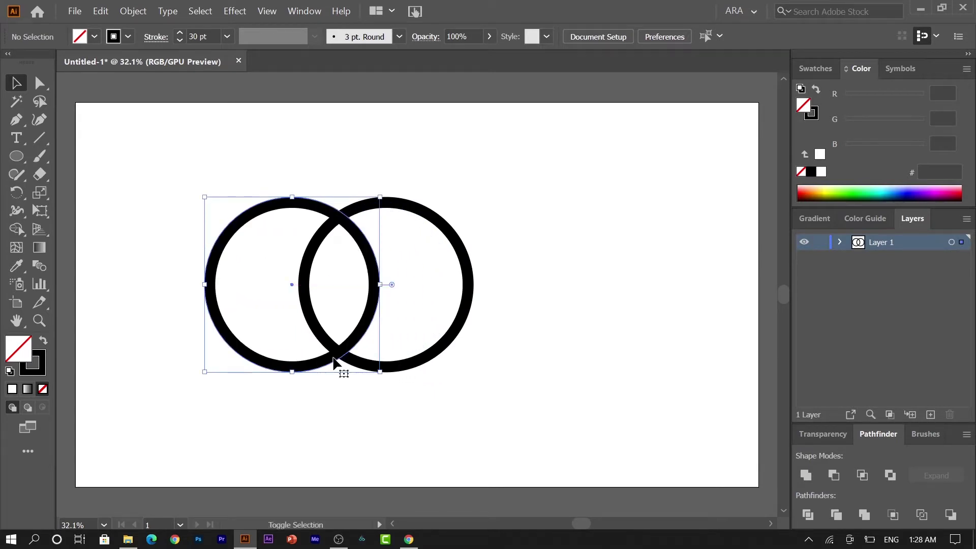
{"action": "left_click", "coordinate": [352, 403]}
{"action": "left_click_drag", "start_coordinate": [16, 156], "coordinate": [72, 160]}
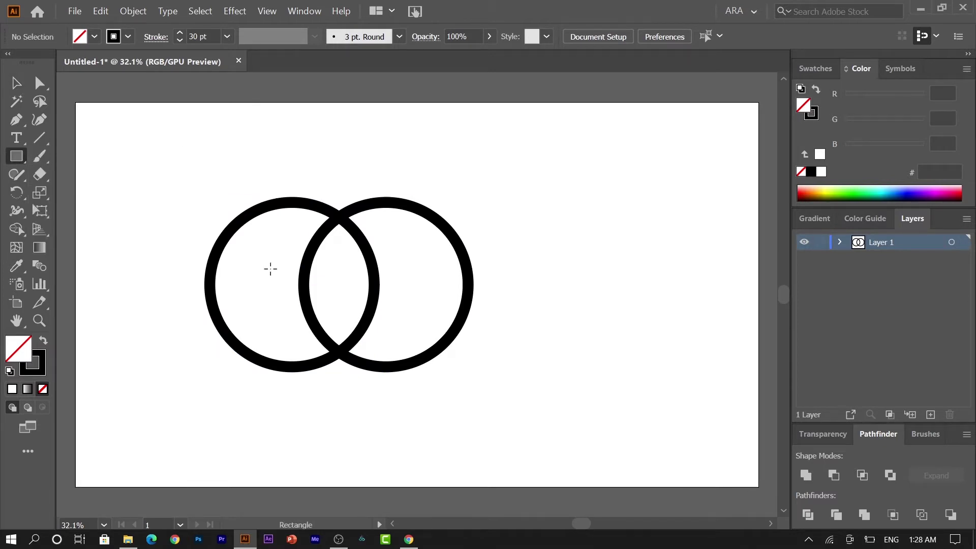
Draw a solid black, unstroked rectangle across the rings' overlap, nudged slightly upward
{"action": "mouse_move", "coordinate": [264, 249]}
{"action": "left_mouse_down"}
{"action": "mouse_move", "coordinate": [348, 310]}
{"action": "mouse_move", "coordinate": [411, 307]}
{"action": "left_mouse_up"}
{"action": "key", "text": "v"}
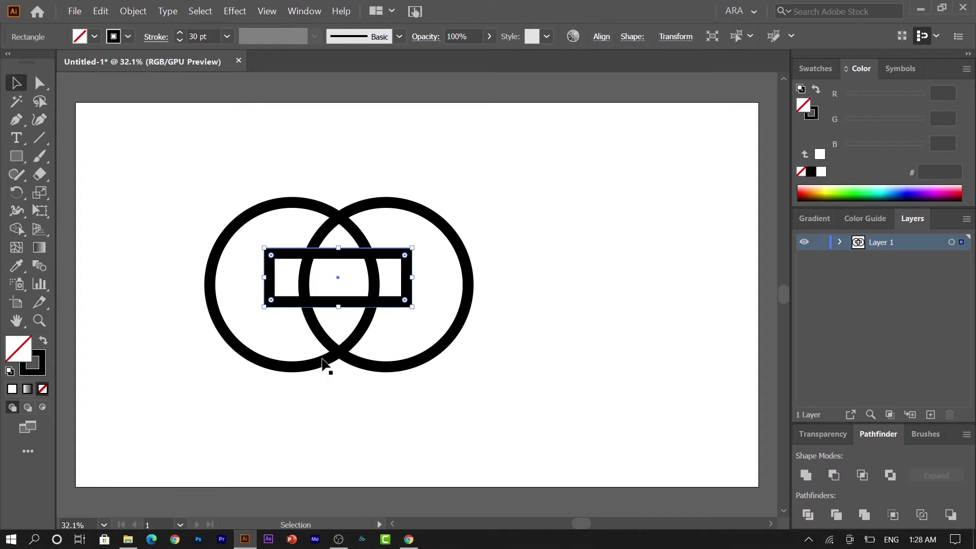
{"action": "left_click", "coordinate": [43, 342]}
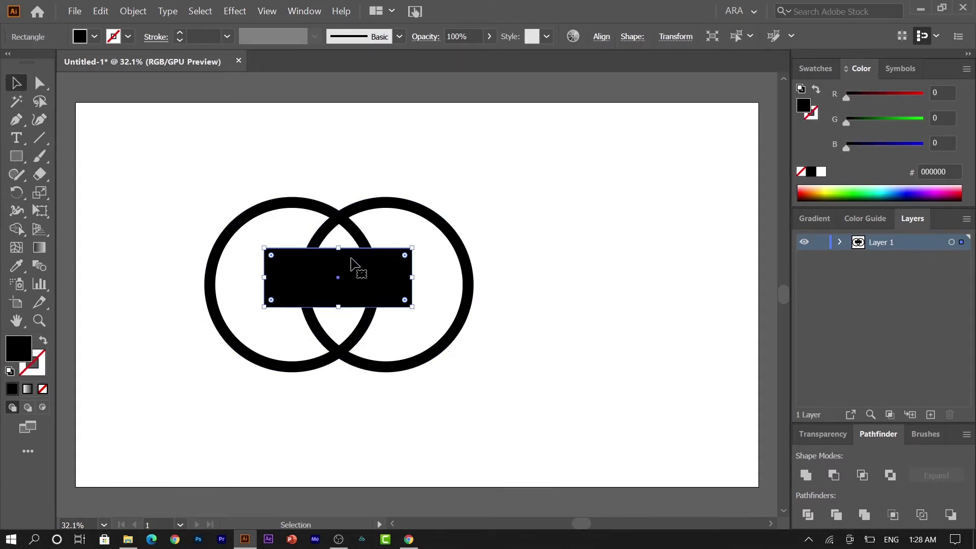
{"action": "left_click_drag", "start_coordinate": [355, 269], "coordinate": [358, 269]}
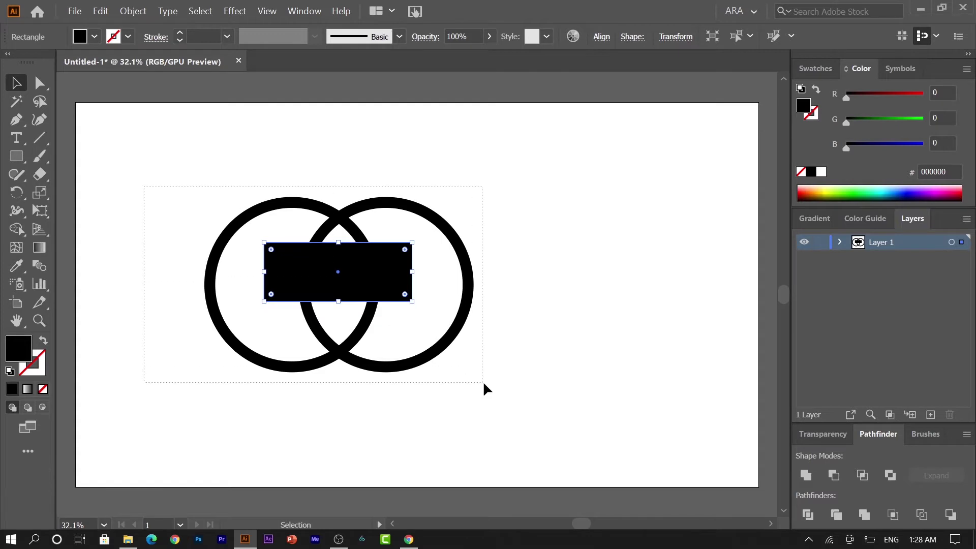
{"action": "left_click_drag", "start_coordinate": [144, 187], "coordinate": [483, 383]}
With Shape Builder, merge the rectangle pieces and erase them with the ring segments inside
{"action": "left_click", "coordinate": [20, 238]}
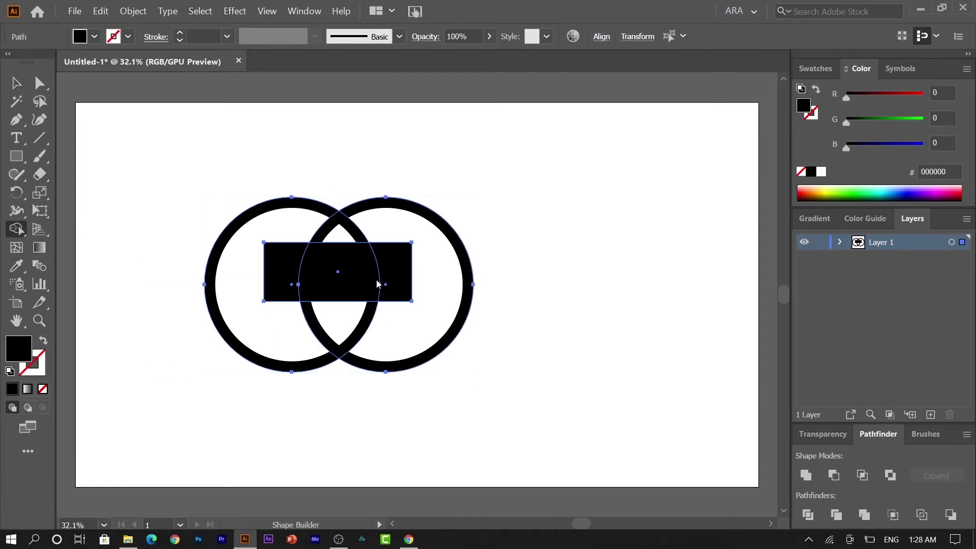
{"action": "left_click_drag", "start_coordinate": [405, 285], "coordinate": [290, 279]}
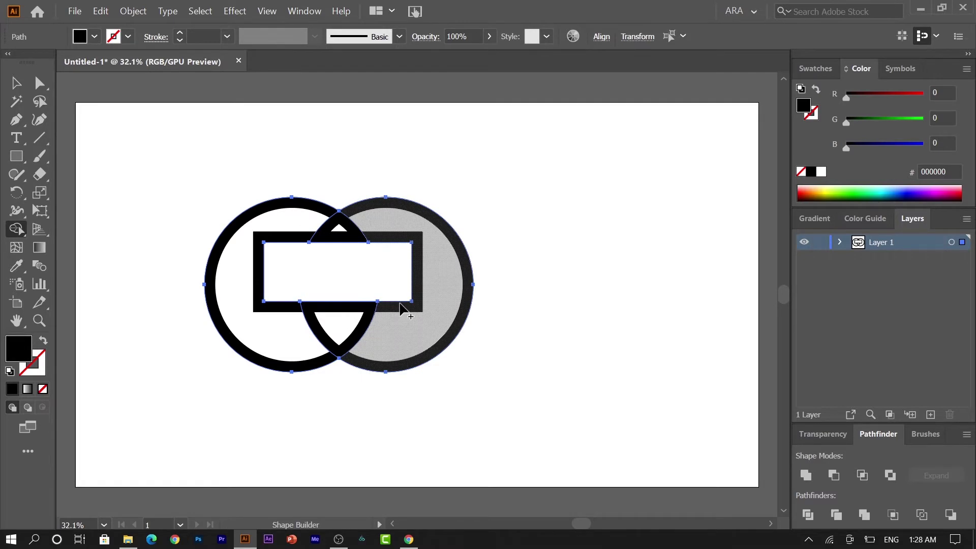
{"action": "left_click", "coordinate": [404, 306]}
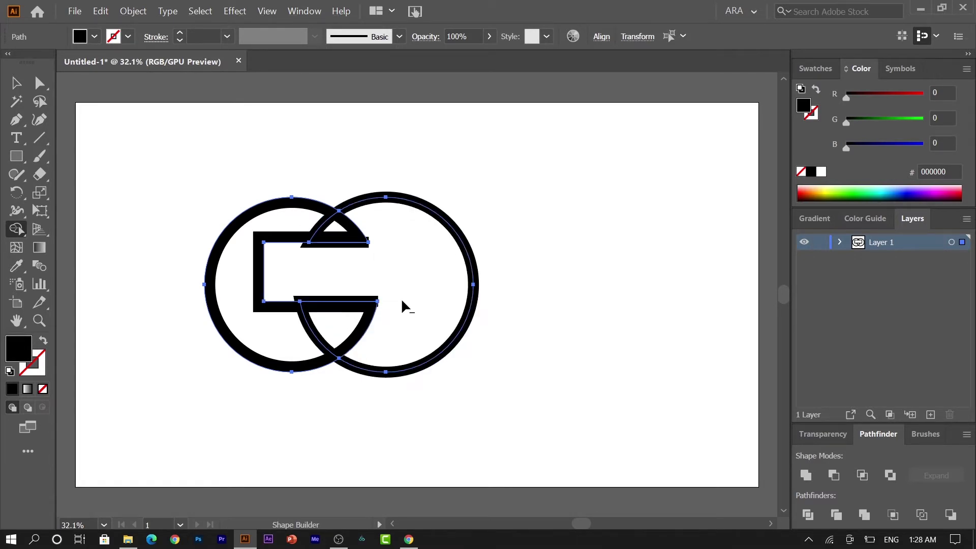
{"action": "left_click", "coordinate": [284, 304], "text": "alt"}
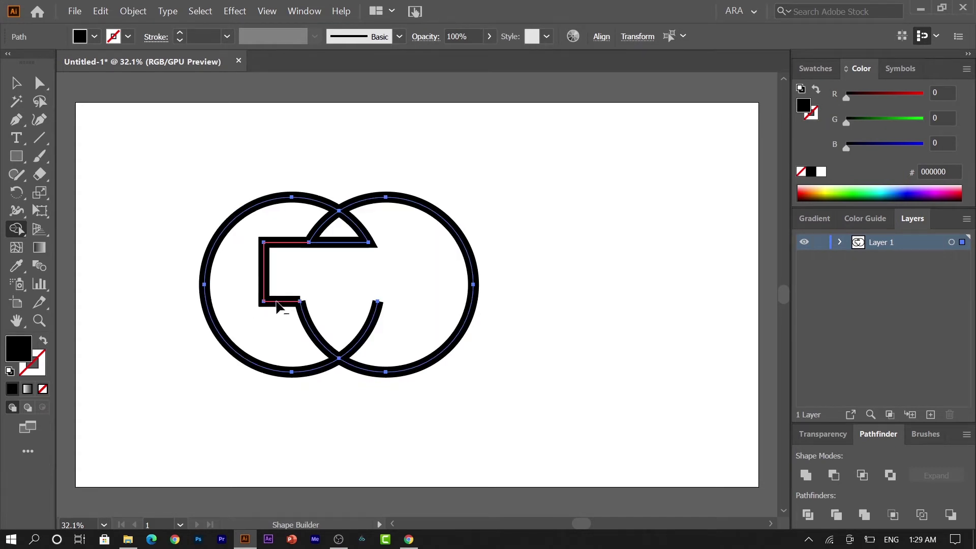
{"action": "left_click", "coordinate": [343, 245], "text": "alt"}
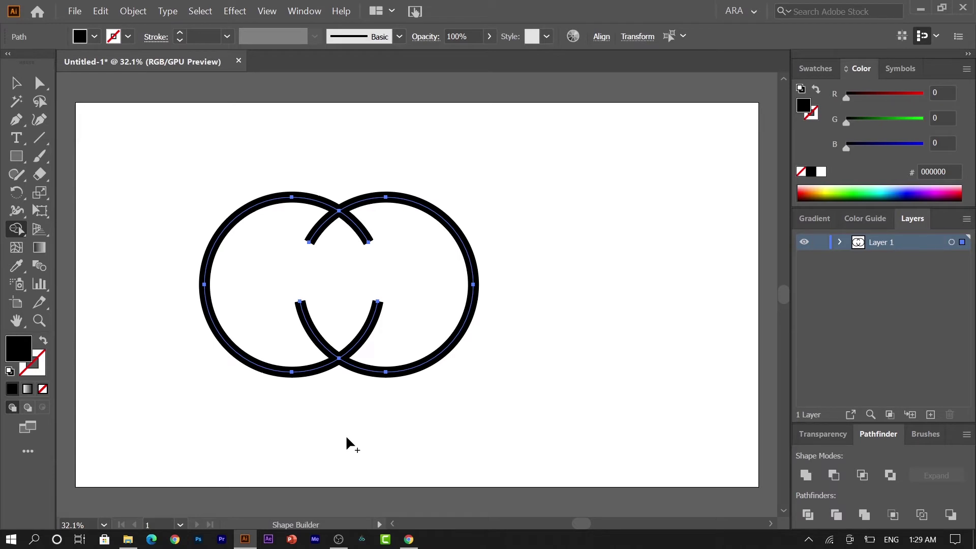
{"action": "key", "text": "v"}
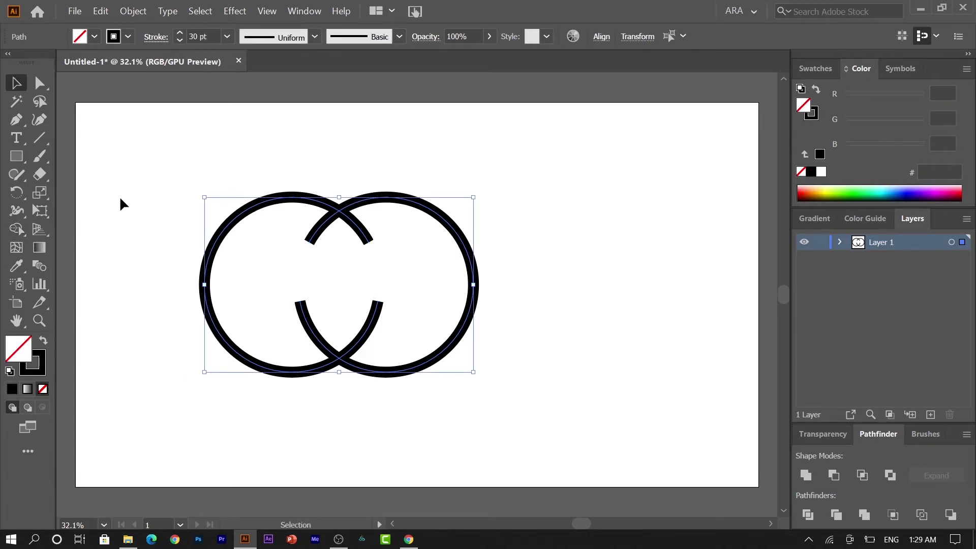
Draw a small solid black bar at the lower arc's end and copy it about 150 px right
{"action": "left_click", "coordinate": [13, 156]}
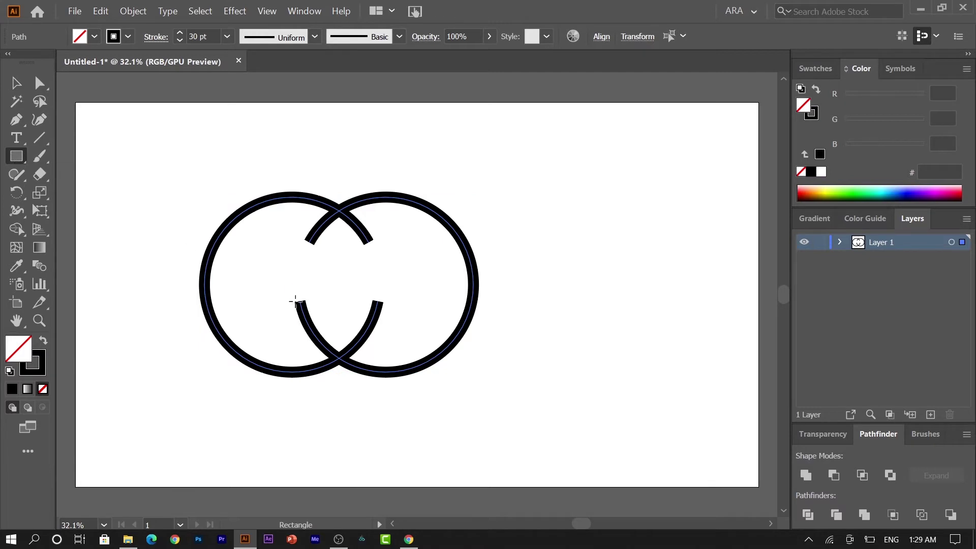
{"action": "left_click_drag", "start_coordinate": [295, 302], "coordinate": [331, 310]}
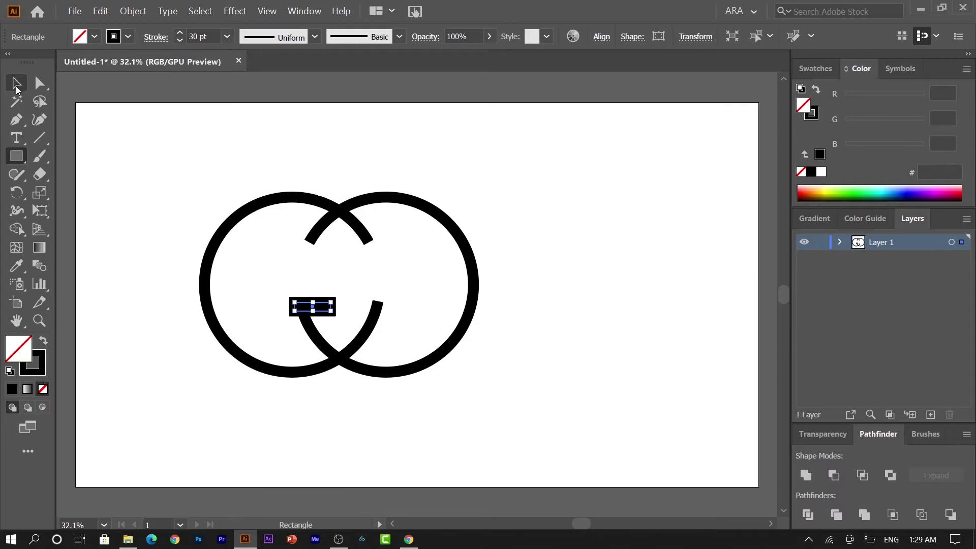
{"action": "left_click", "coordinate": [43, 340]}
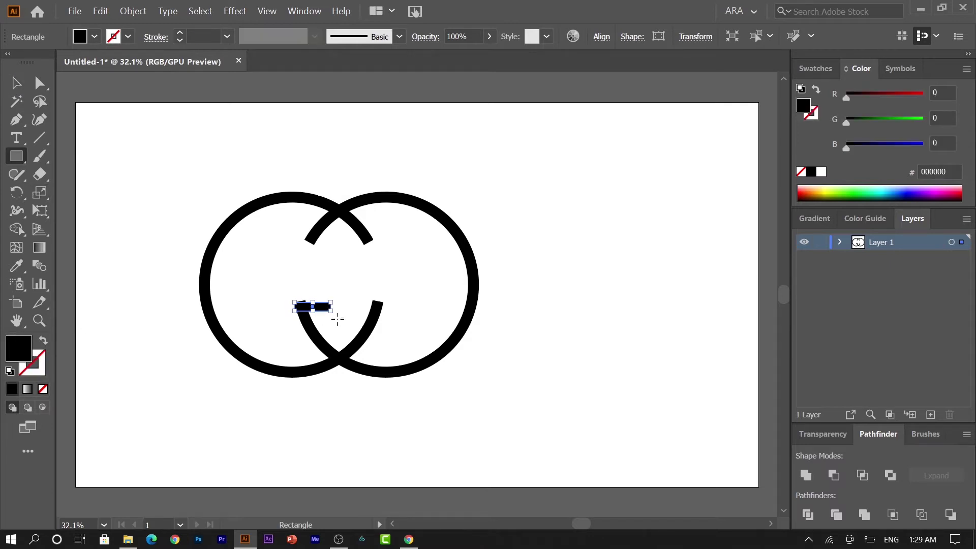
{"action": "key", "text": "v"}
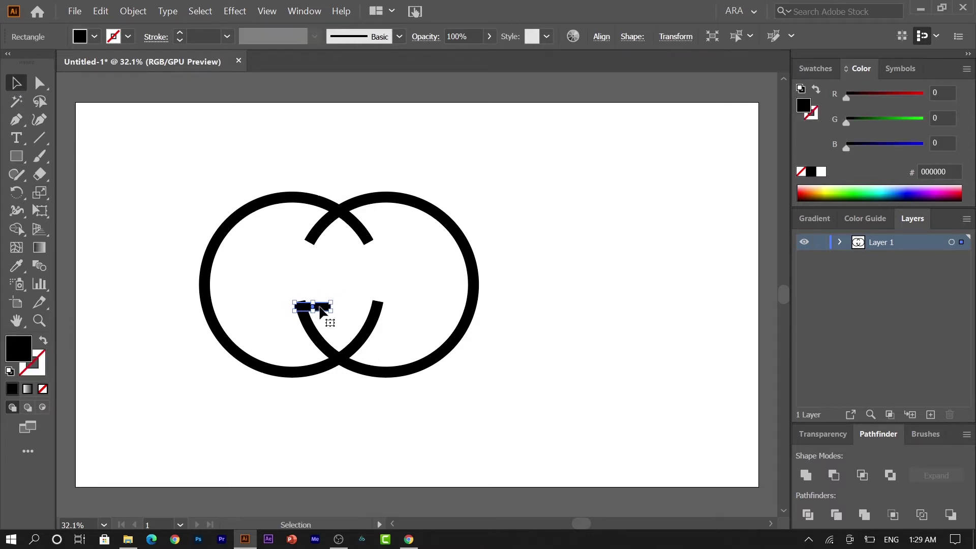
{"action": "key", "text": "Up"}
{"action": "key", "text": "Up"}
{"action": "key", "text": "Up"}
{"action": "key", "text": "Up"}
{"action": "key", "text": "Up"}
{"action": "key", "text": "Up"}
{"action": "left_click_drag", "start_coordinate": [325, 305], "coordinate": [377, 305]}
Slant the copied bar's right end with Direct Selection to follow the ring's outer curve
{"action": "scroll", "coordinate": [349, 340], "scroll_direction": "up", "scroll_amount": 2}
{"action": "scroll", "coordinate": [349, 340], "scroll_direction": "up", "scroll_amount": 3}
{"action": "scroll", "coordinate": [348, 340], "scroll_direction": "up", "scroll_amount": 2}
{"action": "scroll", "coordinate": [351, 341], "scroll_direction": "up", "scroll_amount": 1}
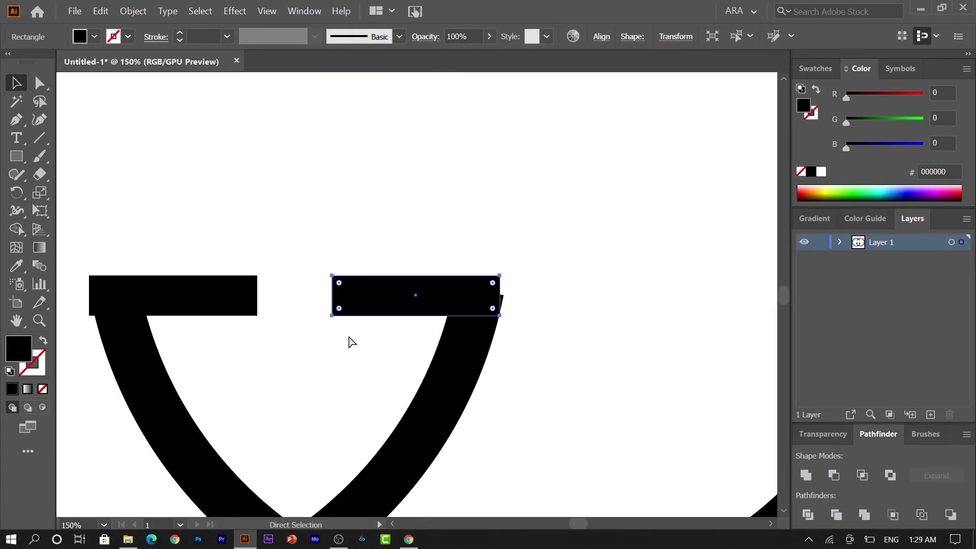
{"action": "scroll", "coordinate": [351, 341], "scroll_direction": "up", "scroll_amount": 1}
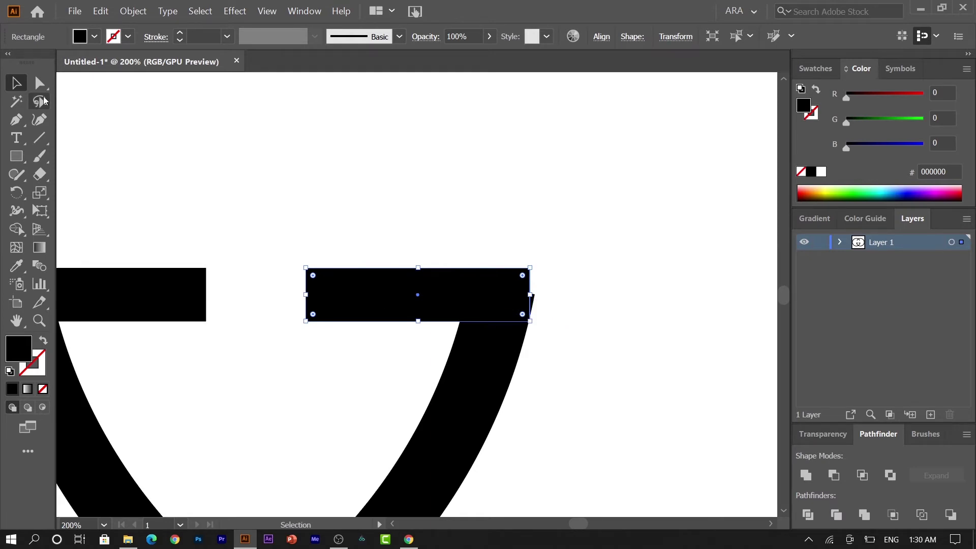
{"action": "left_click", "coordinate": [40, 83]}
{"action": "left_click_drag", "start_coordinate": [530, 320], "coordinate": [525, 319]}
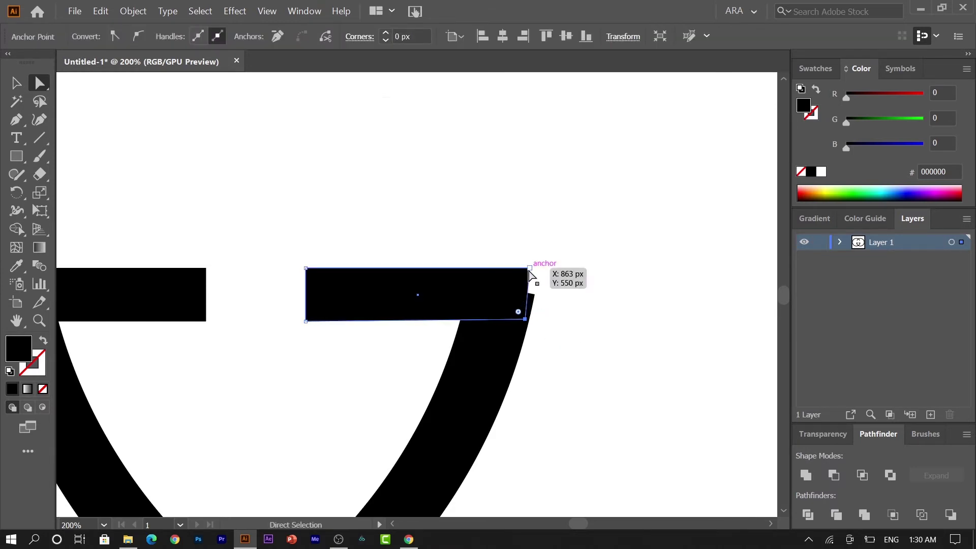
{"action": "left_click_drag", "start_coordinate": [529, 270], "coordinate": [532, 270]}
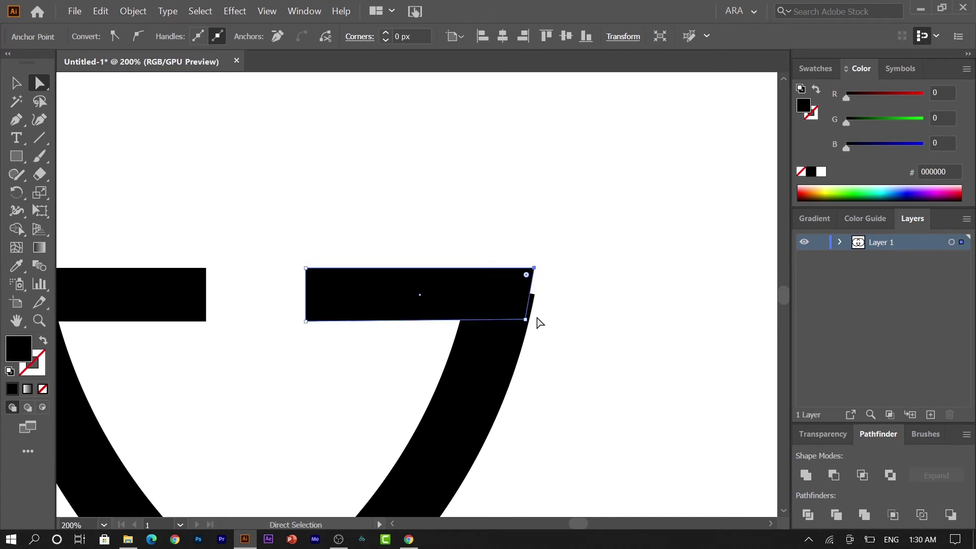
{"action": "key", "text": "Right"}
{"action": "key", "text": "Right"}
Nudge the right crossbar slightly right so its slanted end sits flush with the ring
{"action": "key", "text": "v"}
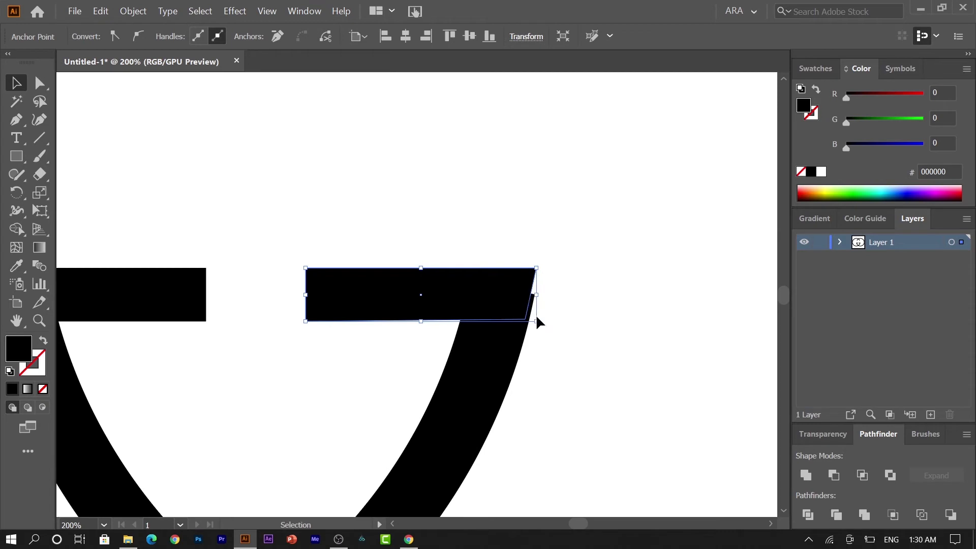
{"action": "left_click", "coordinate": [578, 306]}
{"action": "left_click", "coordinate": [506, 286]}
{"action": "key", "text": "Right"}
{"action": "key", "text": "Right"}
{"action": "key", "text": "Right"}
{"action": "left_click", "coordinate": [541, 356]}
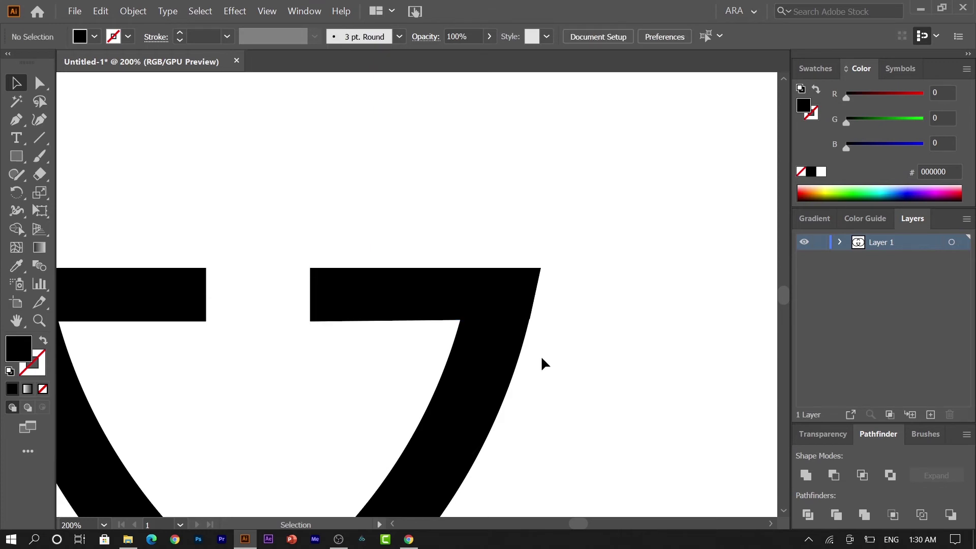
{"action": "left_click", "coordinate": [412, 295]}
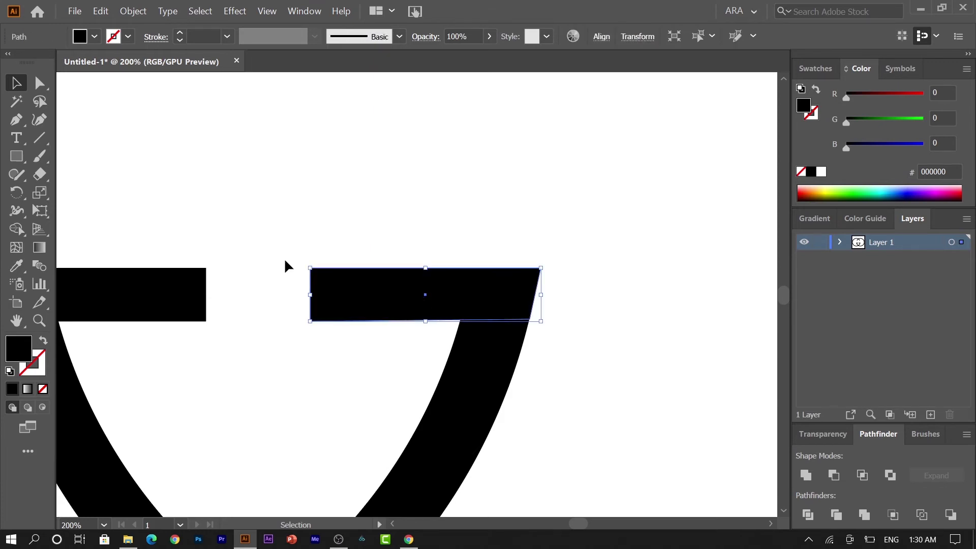
{"action": "key", "text": "a"}
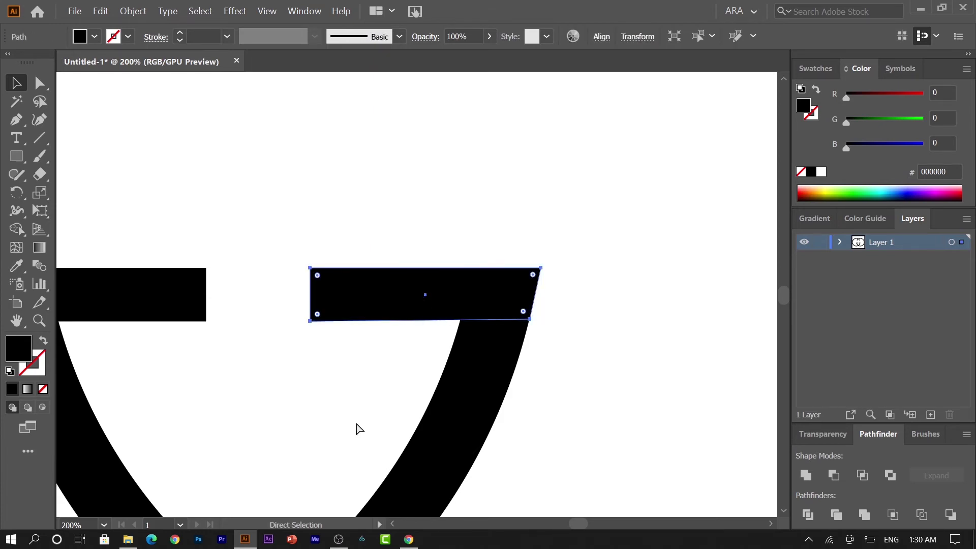
{"action": "key", "text": "ctrl+minus"}
{"action": "key", "text": "v"}
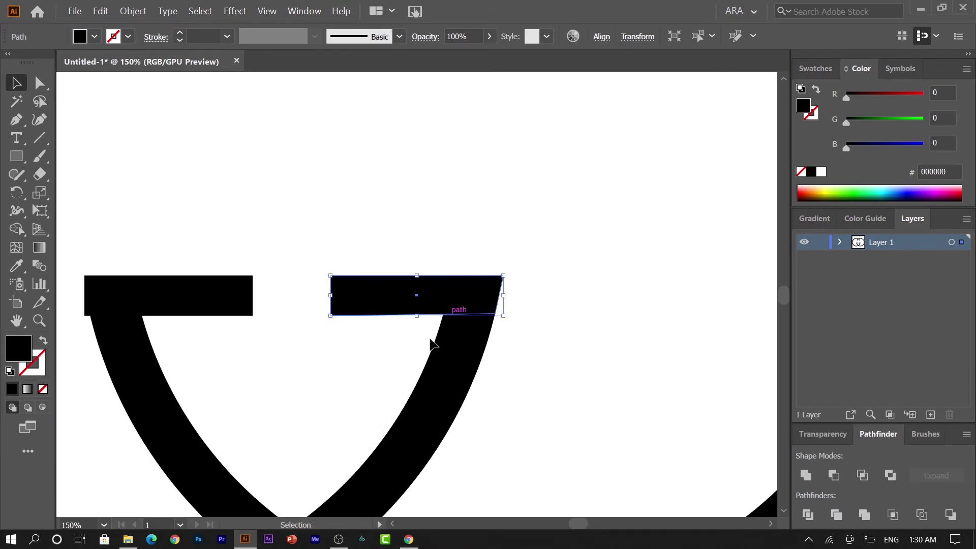
{"action": "left_click", "coordinate": [345, 402]}
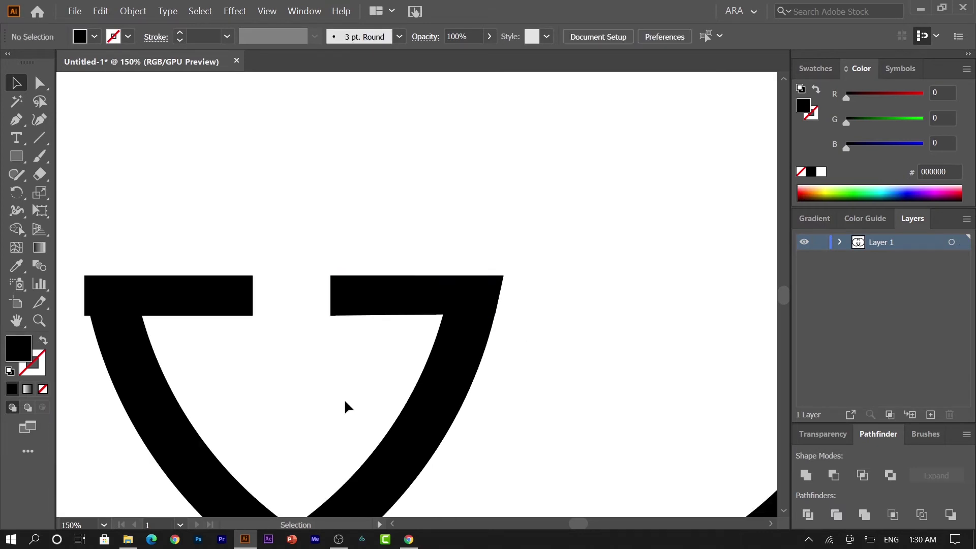
{"action": "left_click", "coordinate": [420, 288]}
Make a vertically reflected copy of the slanted bar and delete the old left crossbar
{"action": "right_click", "coordinate": [427, 306]}
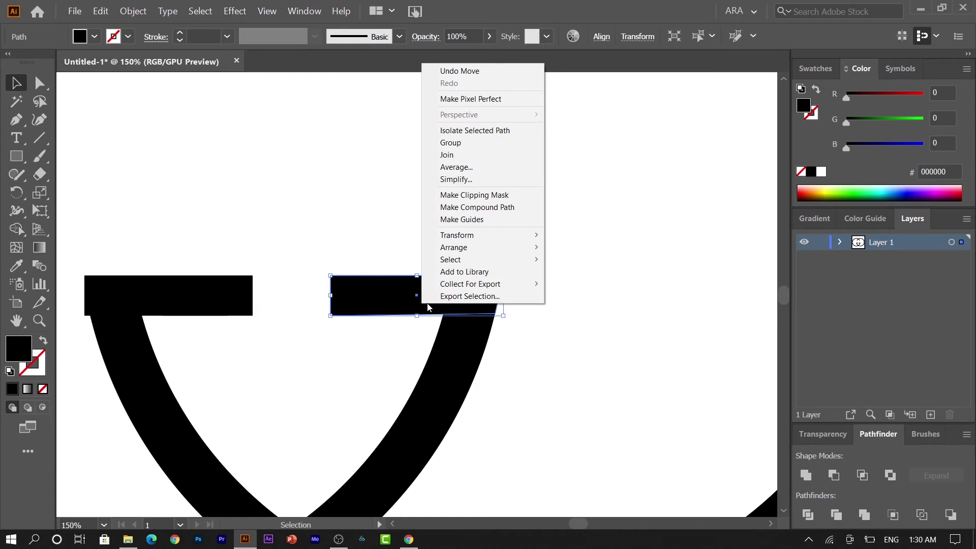
{"action": "mouse_move", "coordinate": [488, 235]}
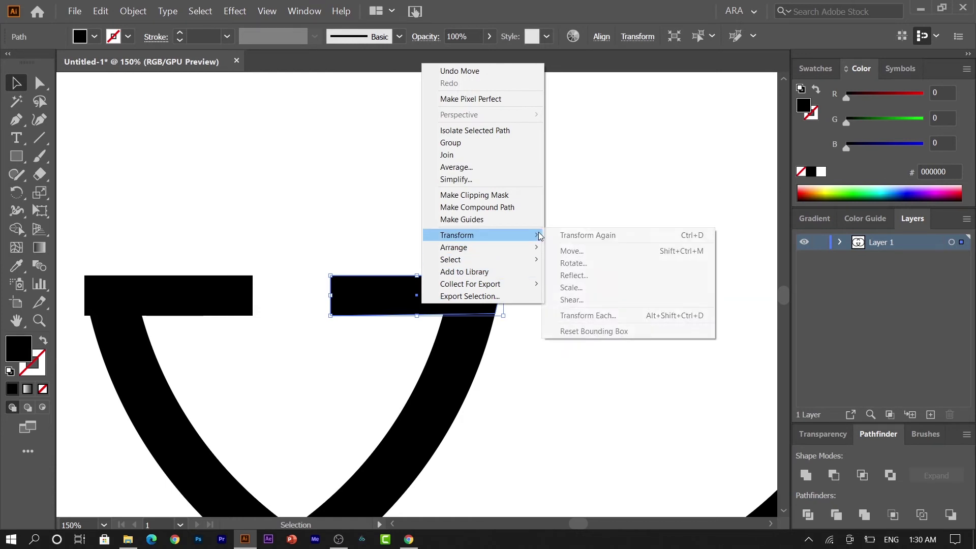
{"action": "left_click", "coordinate": [576, 275]}
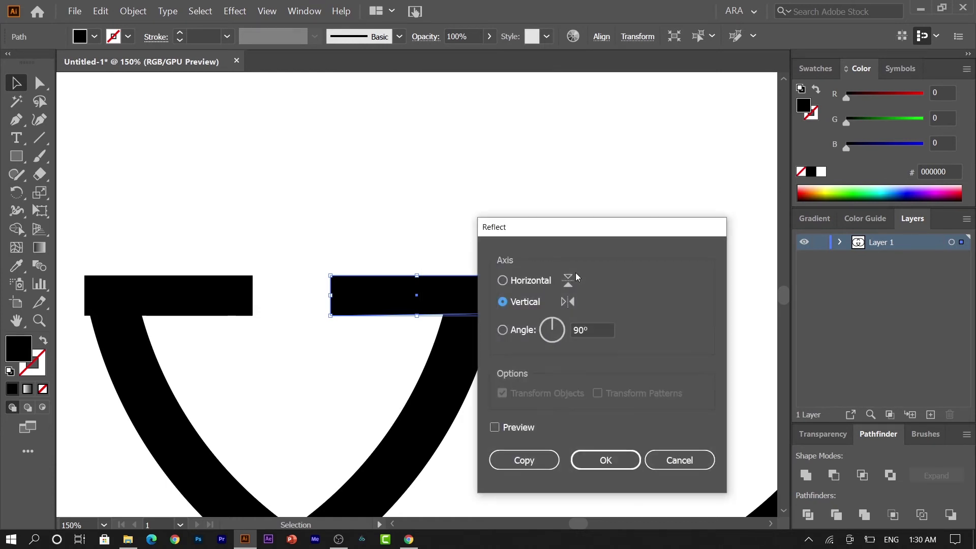
{"action": "left_click", "coordinate": [543, 461]}
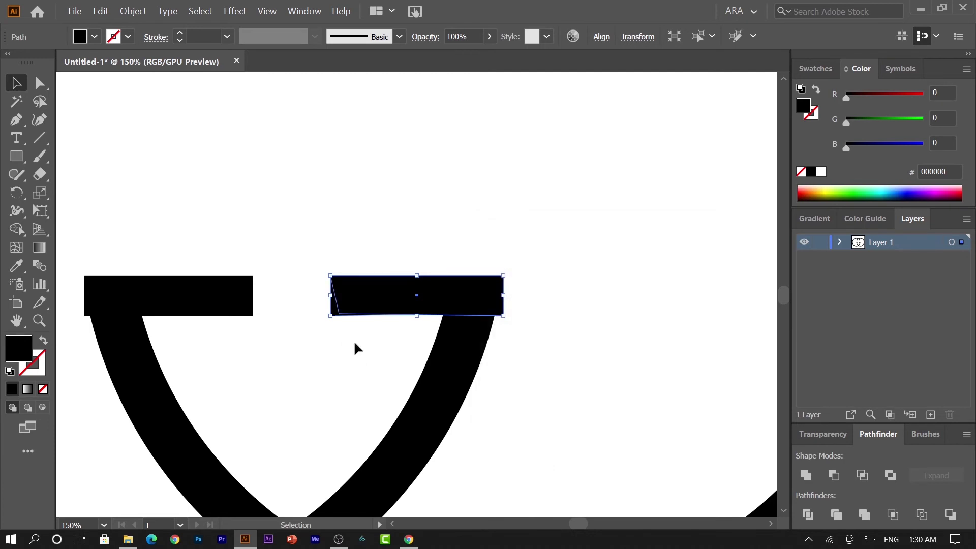
{"action": "left_click", "coordinate": [219, 302]}
{"action": "key", "text": "Delete"}
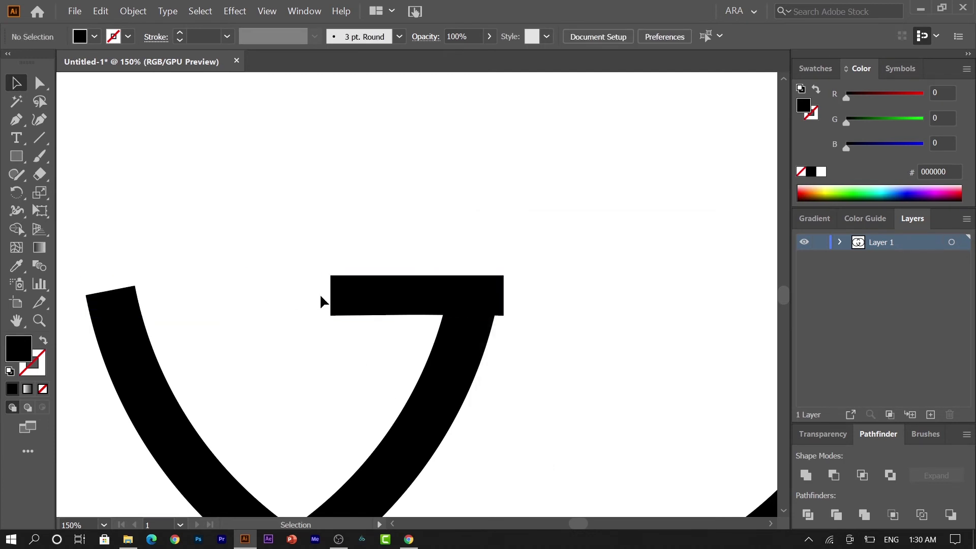
Move the mirrored bar straight left into the left crossbar's position
{"action": "left_click_drag", "start_coordinate": [378, 294], "coordinate": [151, 295]}
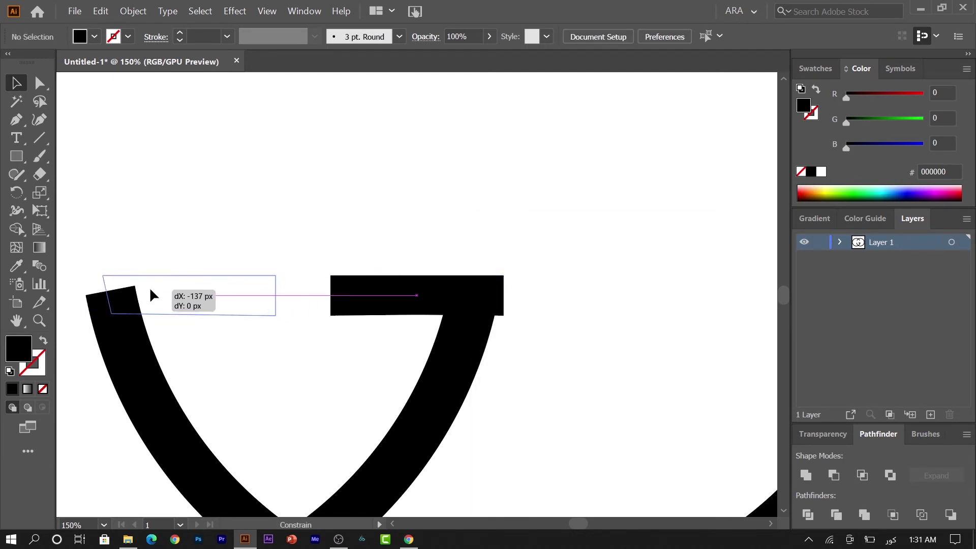
{"action": "left_click_drag", "start_coordinate": [152, 295], "coordinate": [130, 295]}
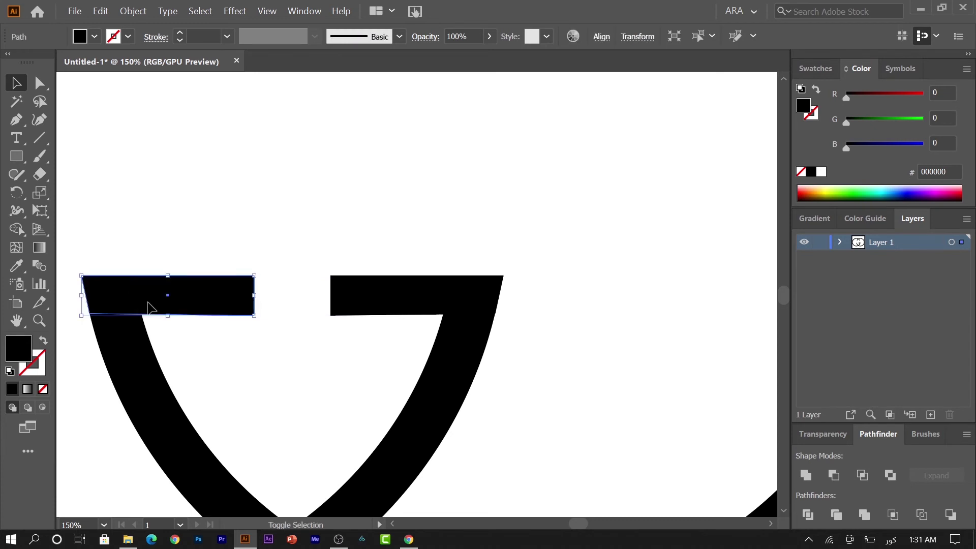
{"action": "left_click", "coordinate": [237, 179]}
{"action": "key", "text": "ctrl"}
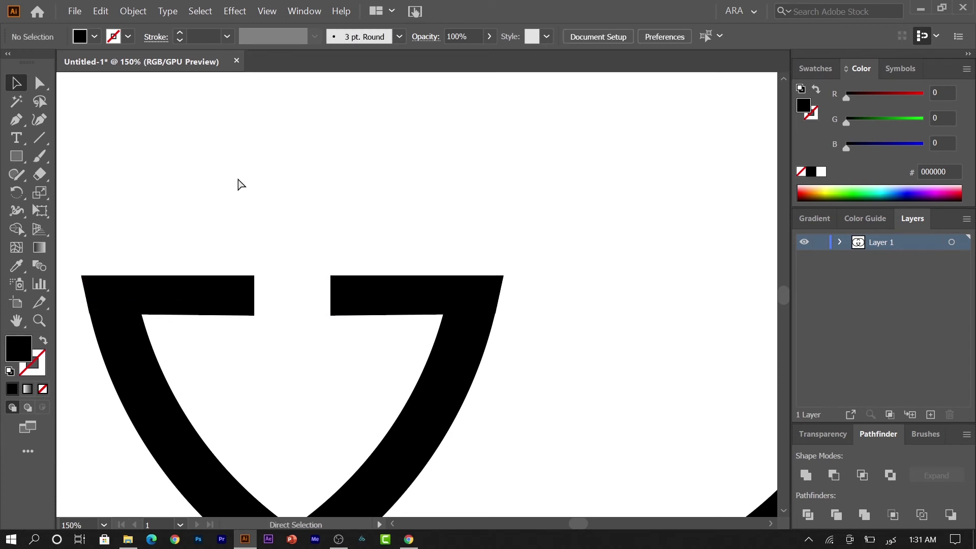
{"action": "key", "text": "a"}
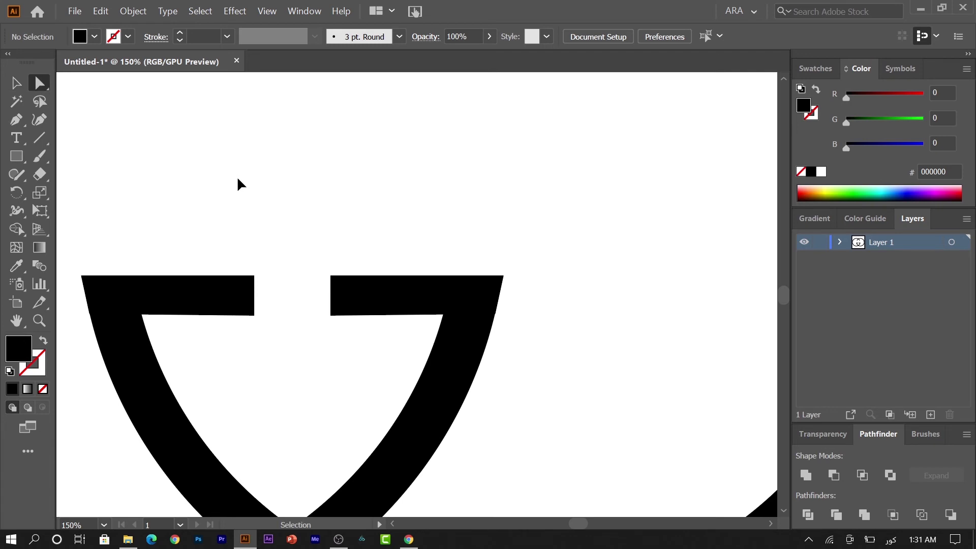
{"action": "key", "text": "ctrl+minus"}
{"action": "key", "text": "ctrl+minus"}
{"action": "key", "text": "ctrl+minus"}
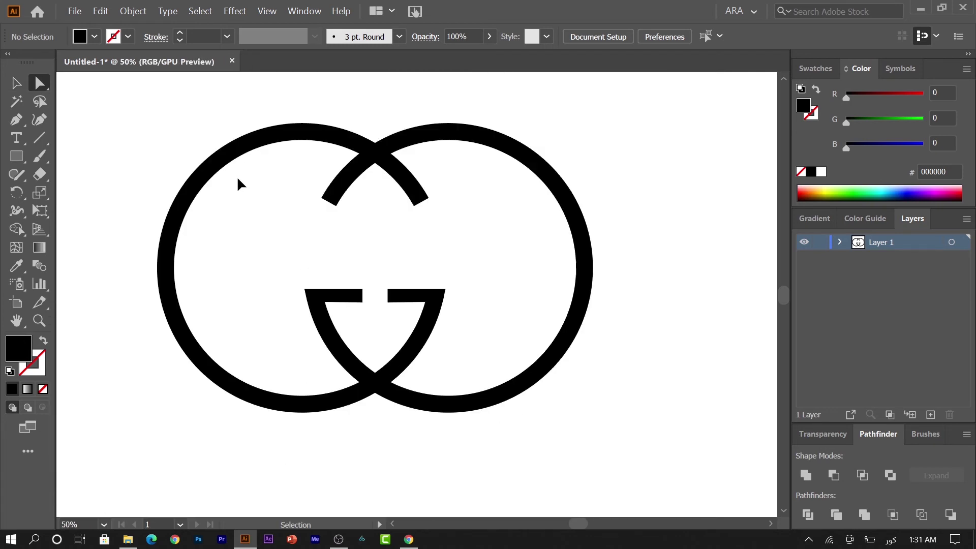
{"action": "key", "text": "ctrl+minus"}
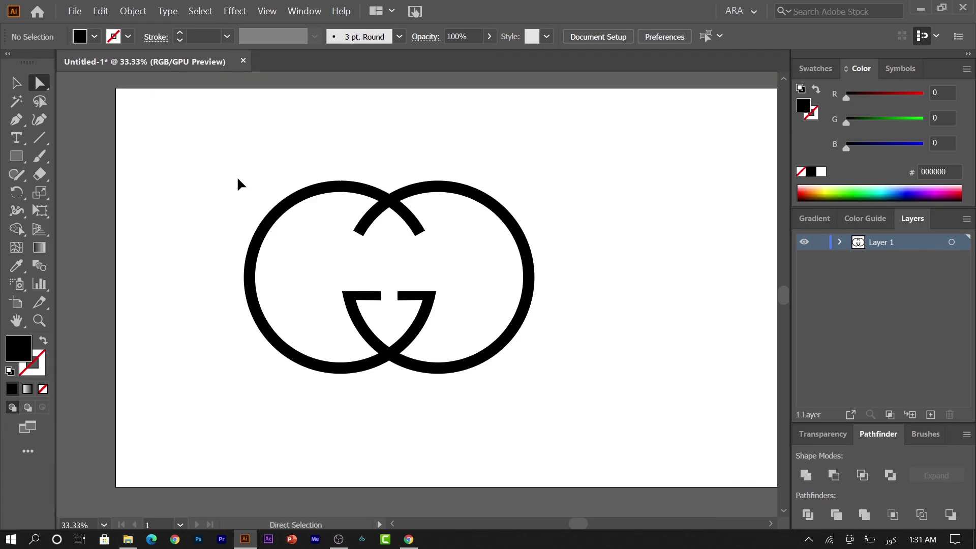
Expand the logo's fill and stroke, then unite all pieces with Pathfinder Unite
{"action": "key", "text": "v"}
{"action": "left_click_drag", "start_coordinate": [224, 176], "coordinate": [576, 388]}
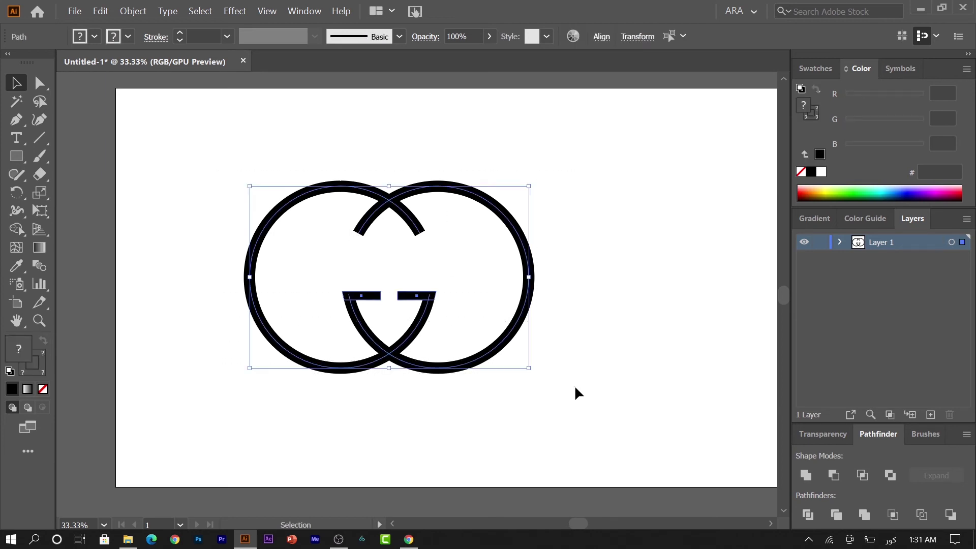
{"action": "left_click", "coordinate": [133, 11]}
{"action": "left_click", "coordinate": [258, 142]}
{"action": "left_click", "coordinate": [446, 359]}
{"action": "left_click", "coordinate": [379, 408]}
{"action": "left_click_drag", "start_coordinate": [232, 134], "coordinate": [552, 349]}
{"action": "left_click", "coordinate": [806, 476]}
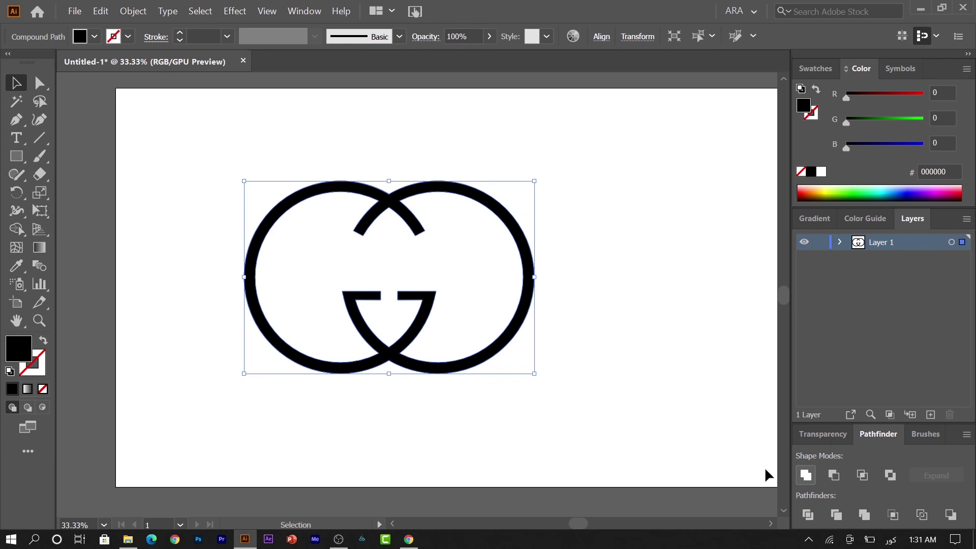
Move the united logo up and right and scale it down around its centre
{"action": "left_click", "coordinate": [453, 355]}
{"action": "left_click_drag", "start_coordinate": [445, 371], "coordinate": [467, 342]}
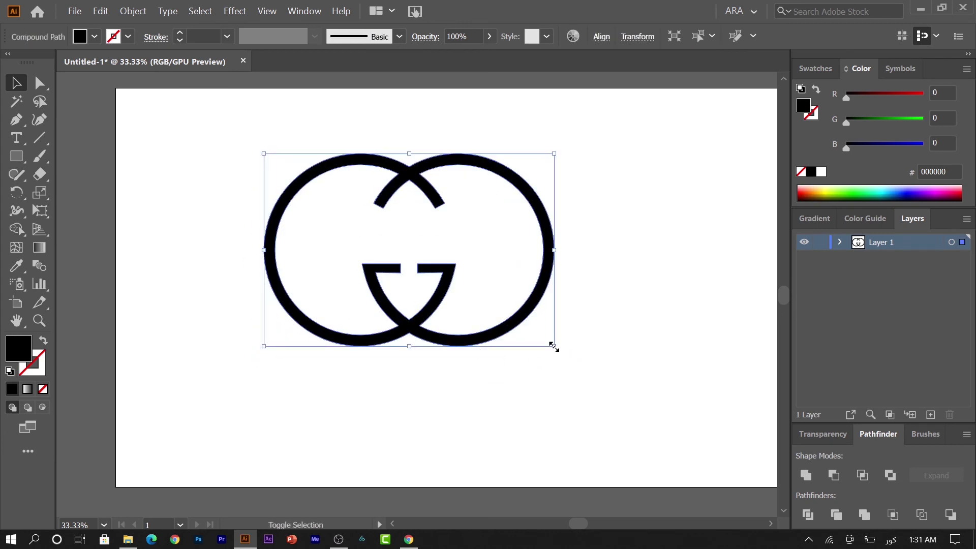
{"action": "left_click_drag", "start_coordinate": [554, 346], "coordinate": [527, 328]}
{"action": "left_click", "coordinate": [478, 399]}
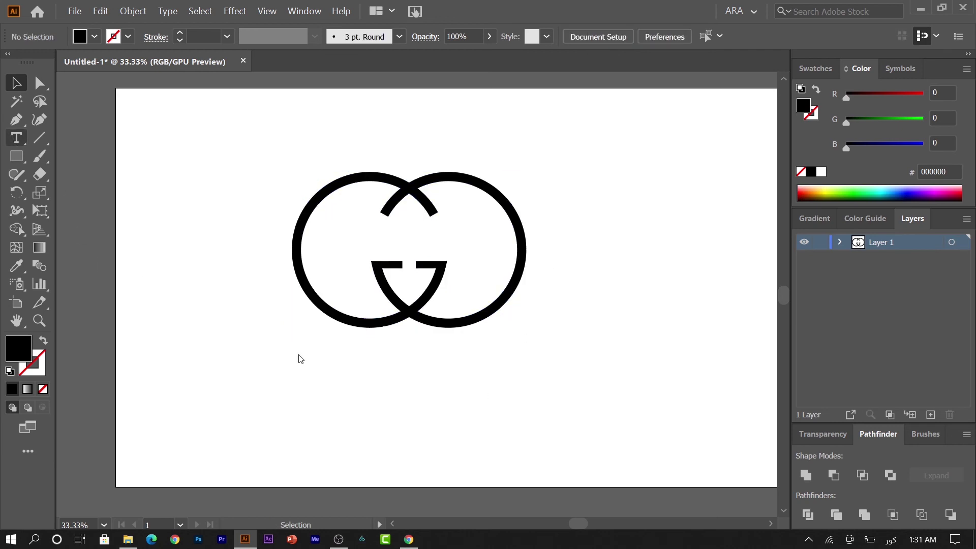
Add GUCCI text below the logo, enlarge it, and centre it beneath the logo
{"action": "left_click", "coordinate": [358, 390]}
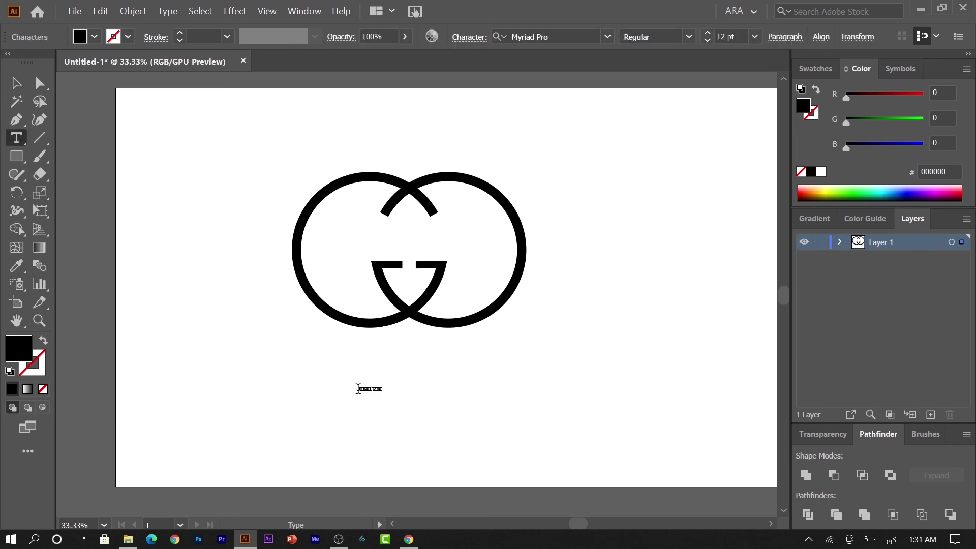
{"action": "type", "text": "ا"}
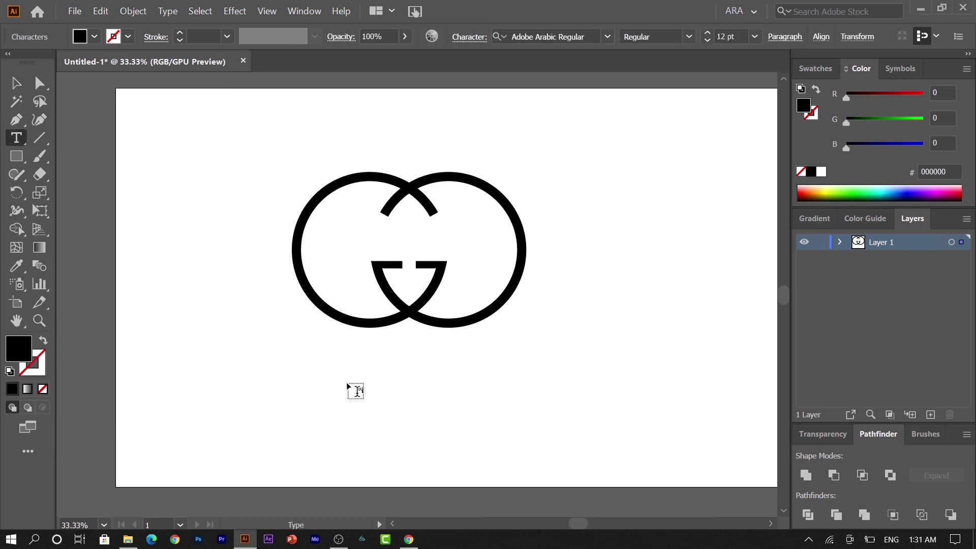
{"action": "key", "text": "Escape"}
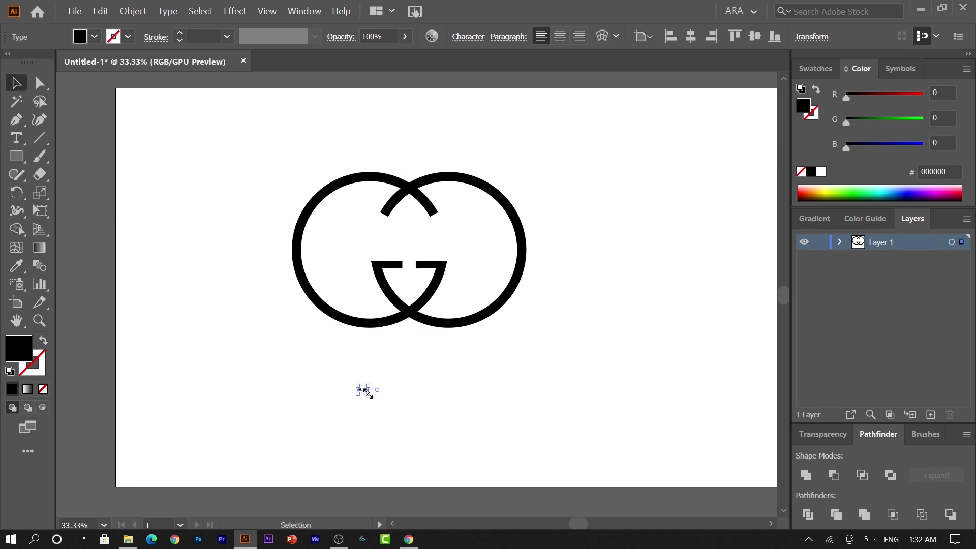
{"action": "left_click_drag", "start_coordinate": [368, 393], "coordinate": [443, 434]}
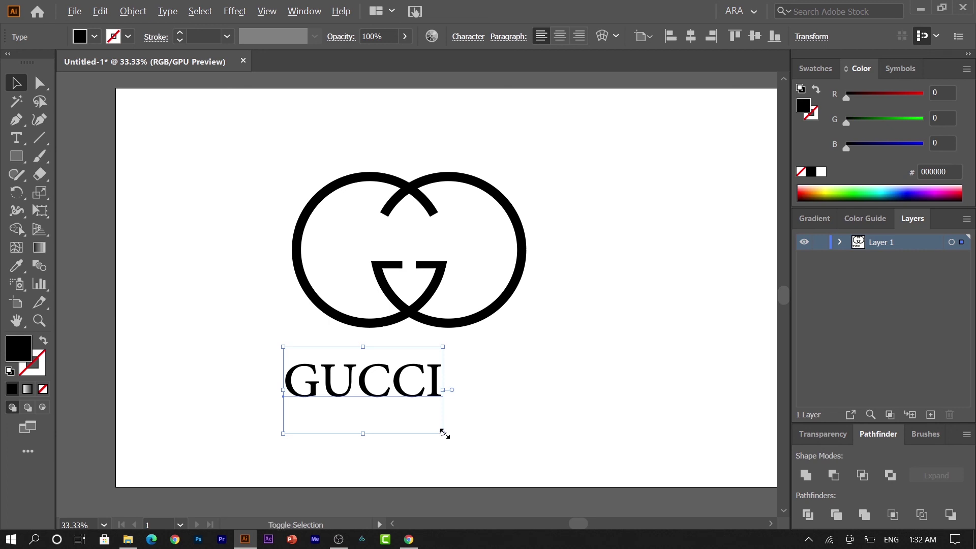
{"action": "left_click_drag", "start_coordinate": [444, 433], "coordinate": [464, 445]}
{"action": "left_click_drag", "start_coordinate": [434, 405], "coordinate": [464, 413]}
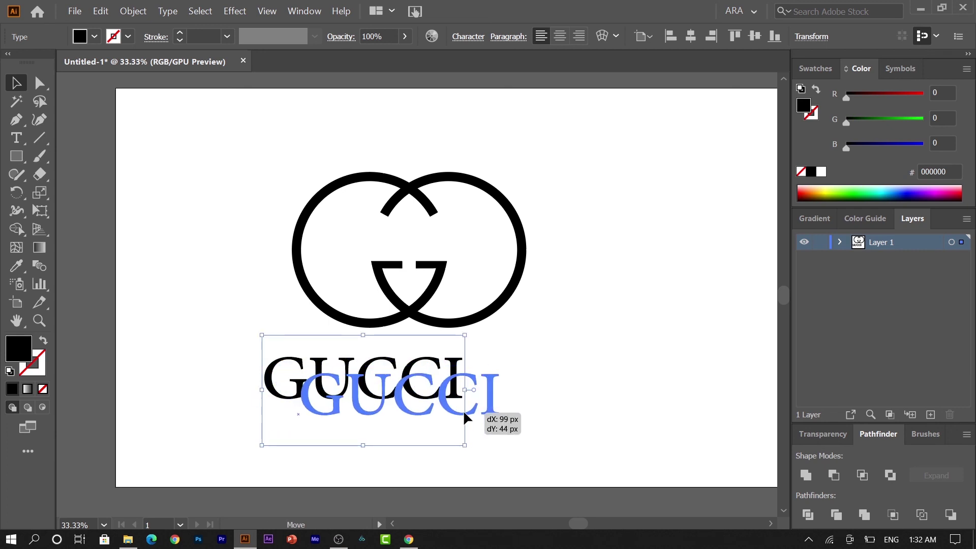